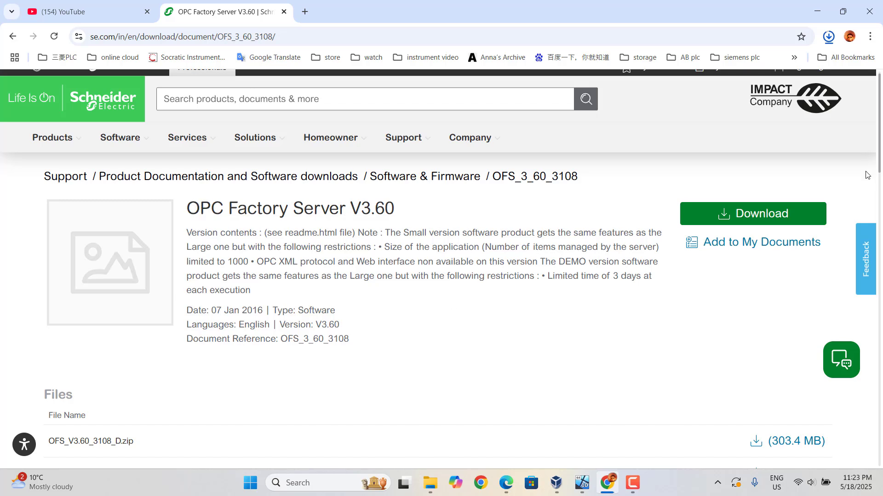
Step: Check the downloadable OPC Factory Server files, and open the OFS V3.62 demo folder on the VirtualBox virtual machine's desktop in full size
{"action": "left_click_drag", "start_coordinate": [882, 123], "coordinate": [881, 163]}
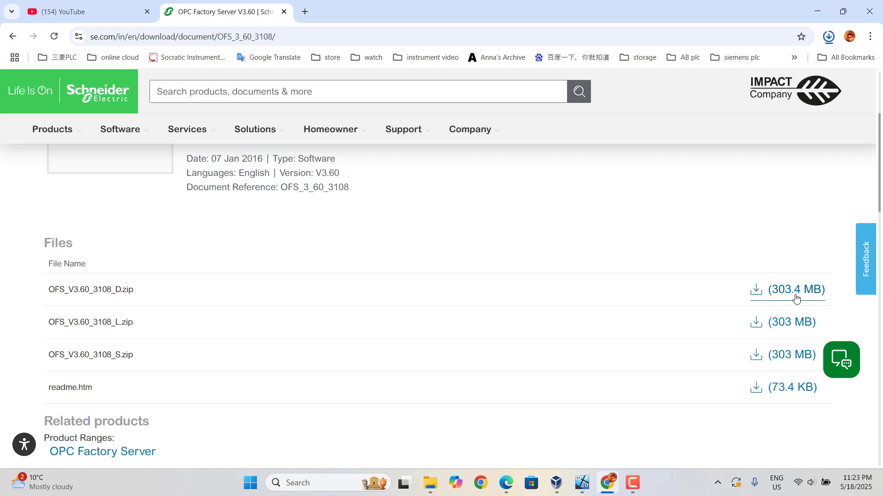
{"action": "mouse_move", "coordinate": [590, 493]}
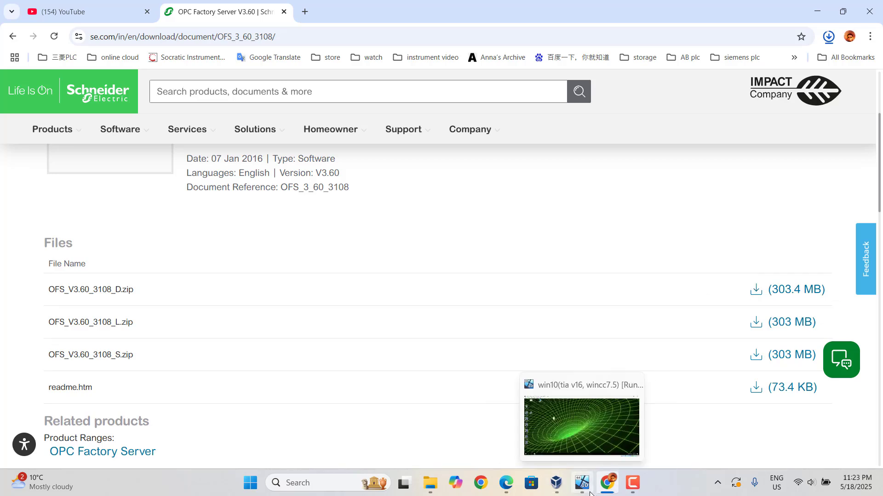
{"action": "left_click", "coordinate": [590, 494]}
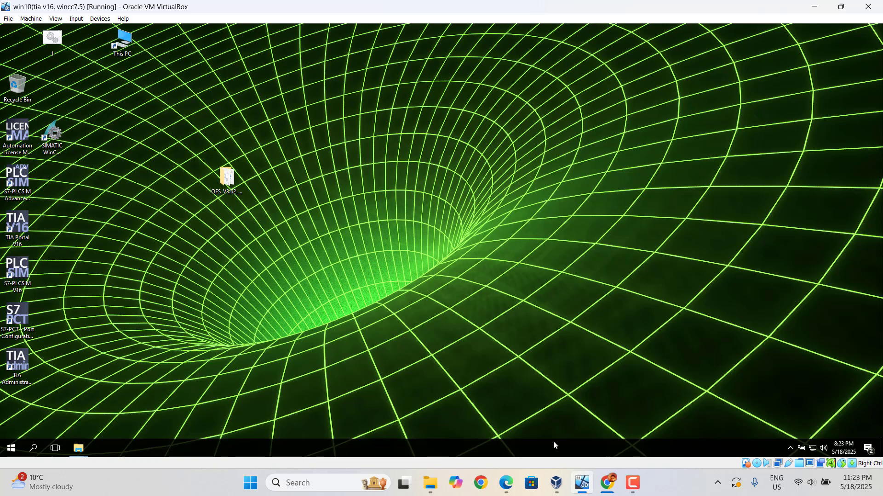
{"action": "double_click", "coordinate": [229, 183]}
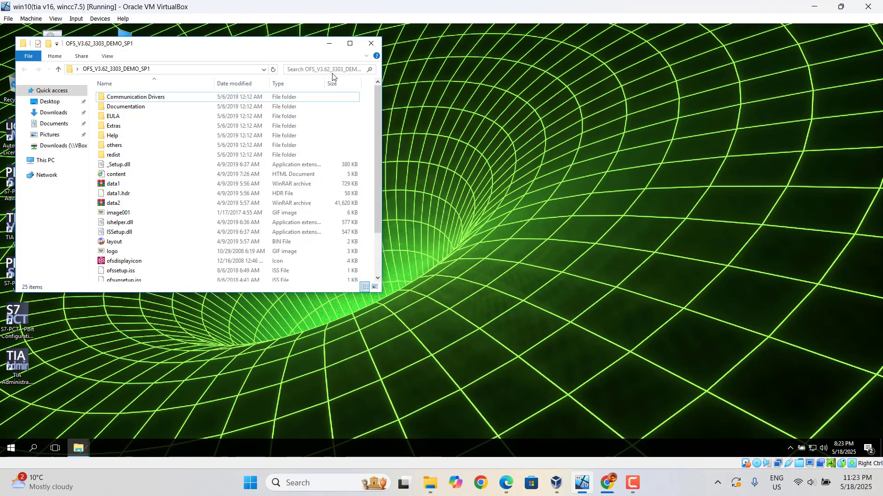
{"action": "left_click", "coordinate": [350, 43]}
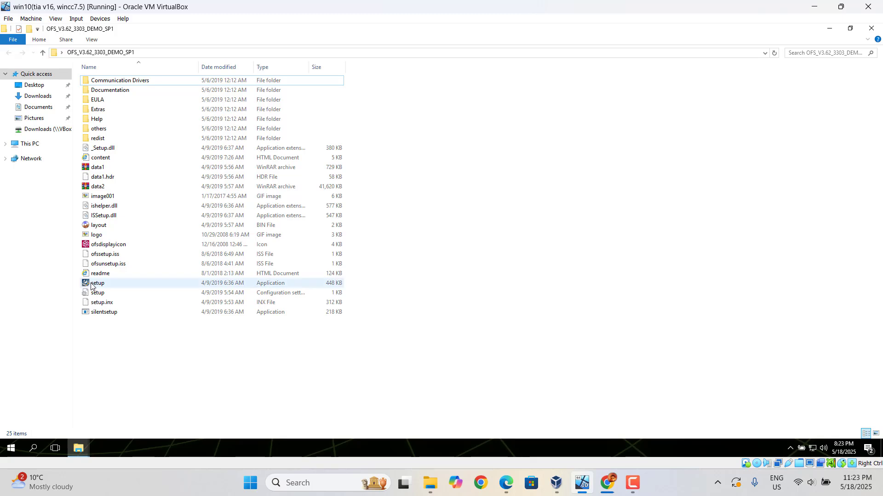
Step: Run the setup application as administrator and allow it to make changes to the device
{"action": "right_click", "coordinate": [91, 283]}
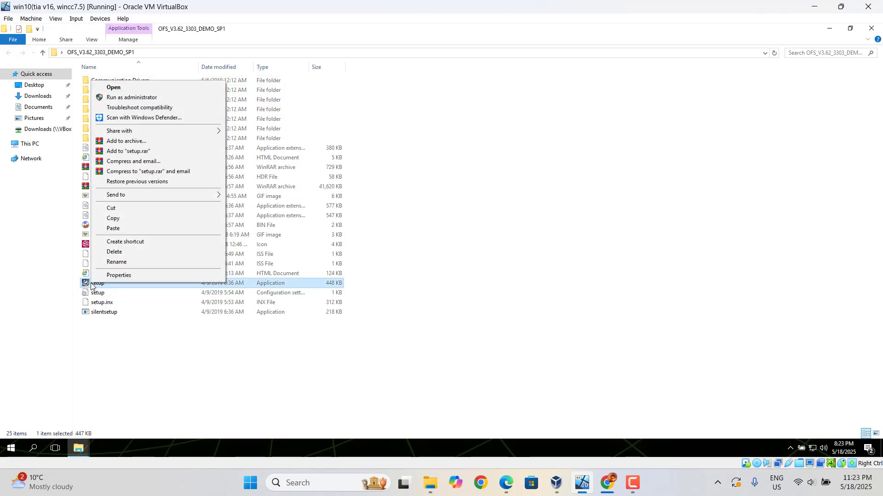
{"action": "left_click", "coordinate": [129, 98]}
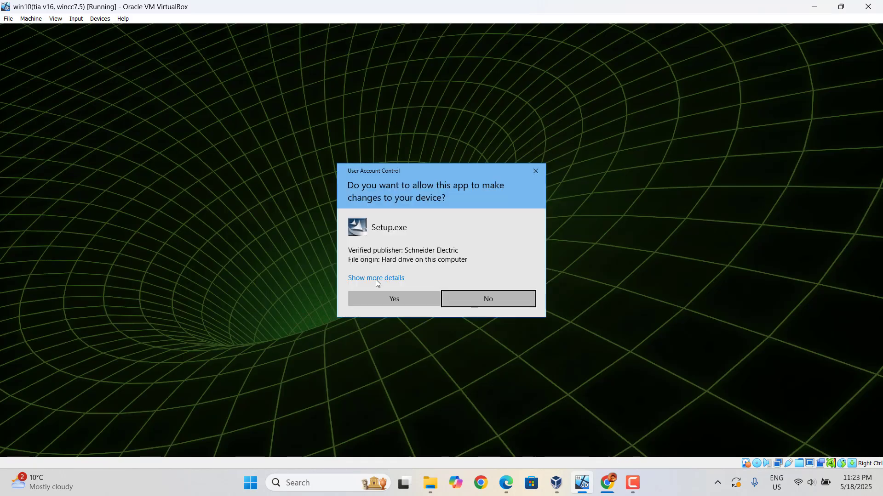
{"action": "left_click", "coordinate": [394, 299]}
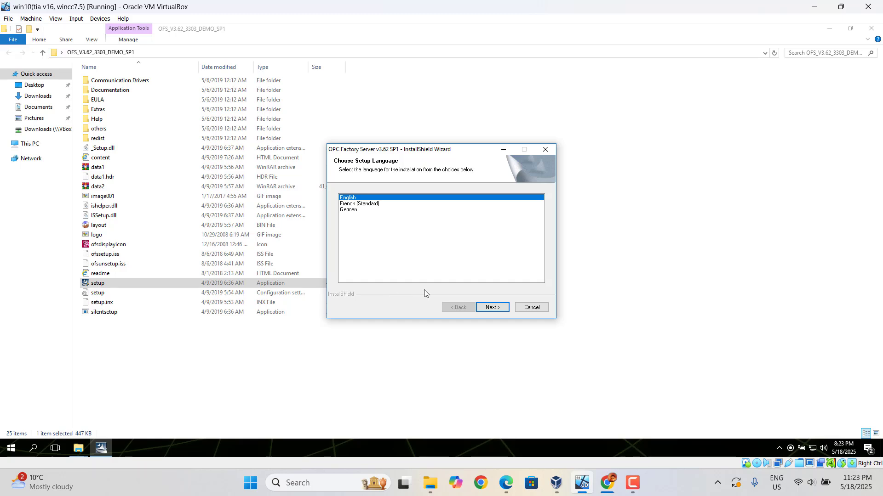
Step: Start the OPC Factory Server installation in English and accept the terms of the license agreement
{"action": "left_click", "coordinate": [496, 309]}
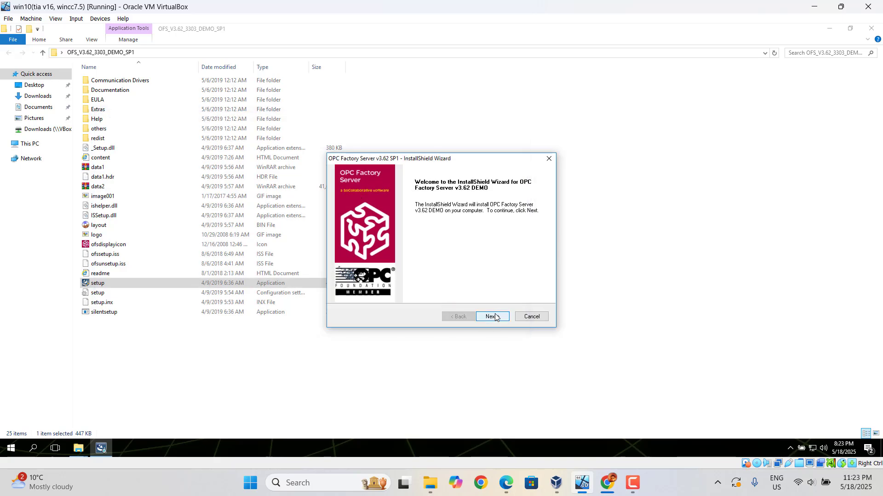
{"action": "left_click", "coordinate": [492, 317]}
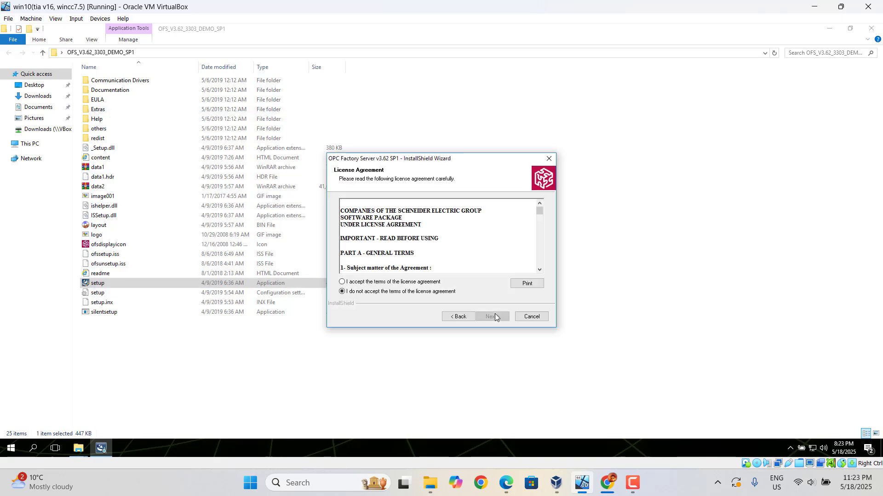
{"action": "left_click", "coordinate": [386, 282]}
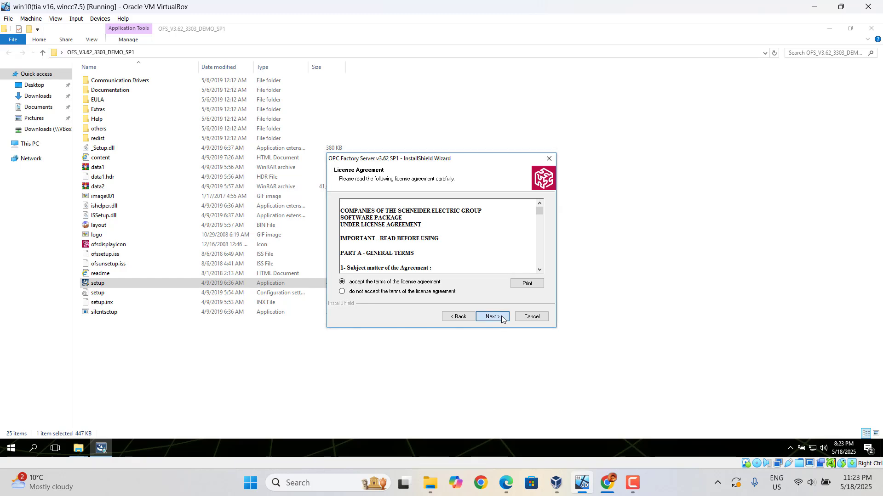
{"action": "left_click", "coordinate": [493, 317]}
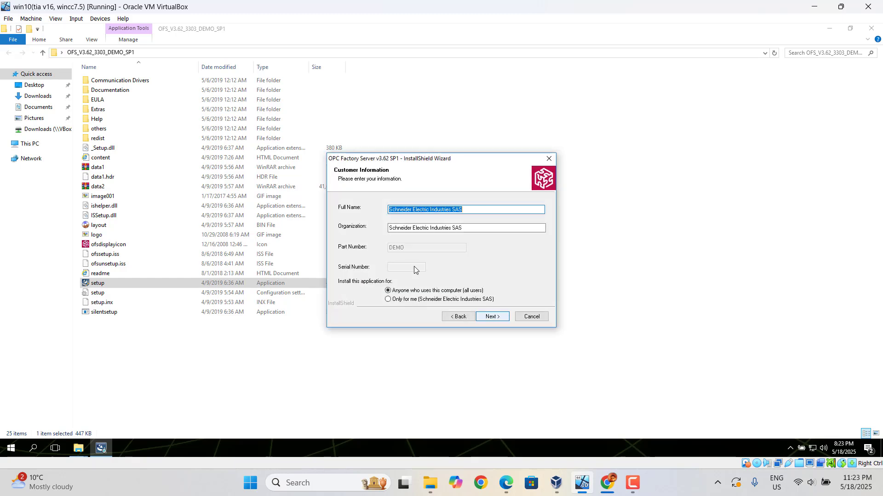
Step: Keep the default customer information and destination folder, and add the Communication Drivers (UNITELWAY, USB, MODBUS) to the features to install
{"action": "left_click", "coordinate": [491, 317]}
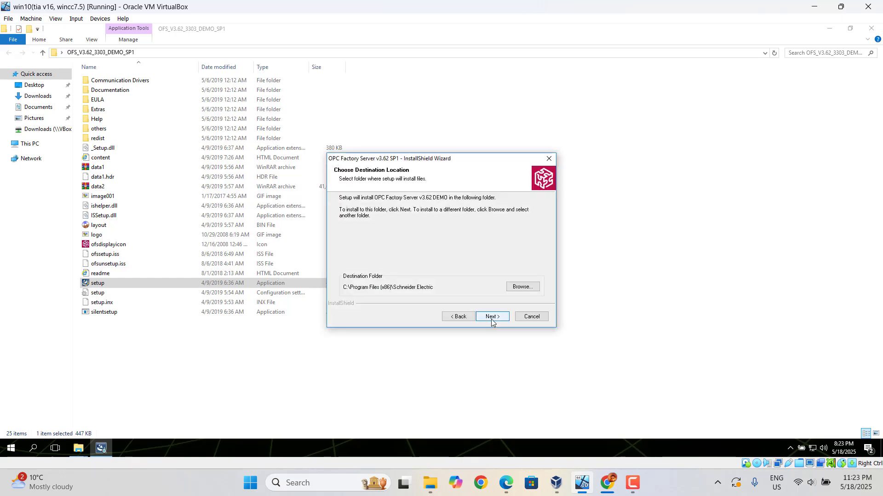
{"action": "left_click", "coordinate": [491, 318]}
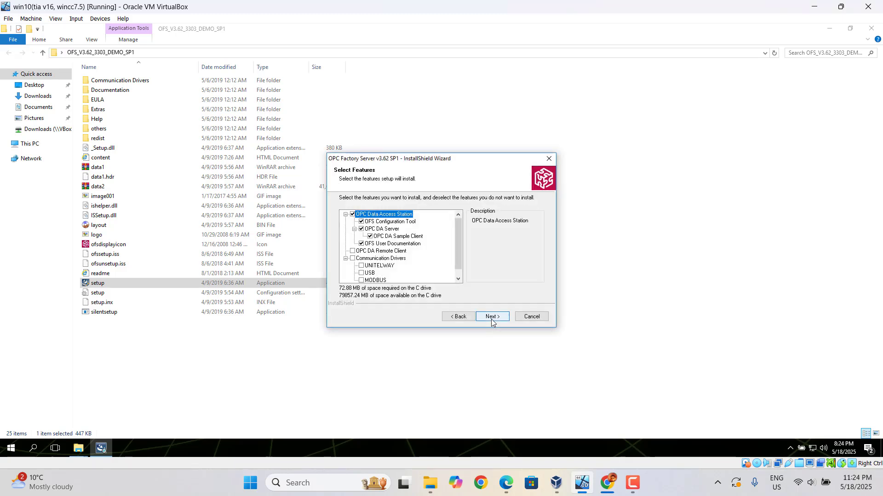
{"action": "left_click", "coordinate": [352, 259]}
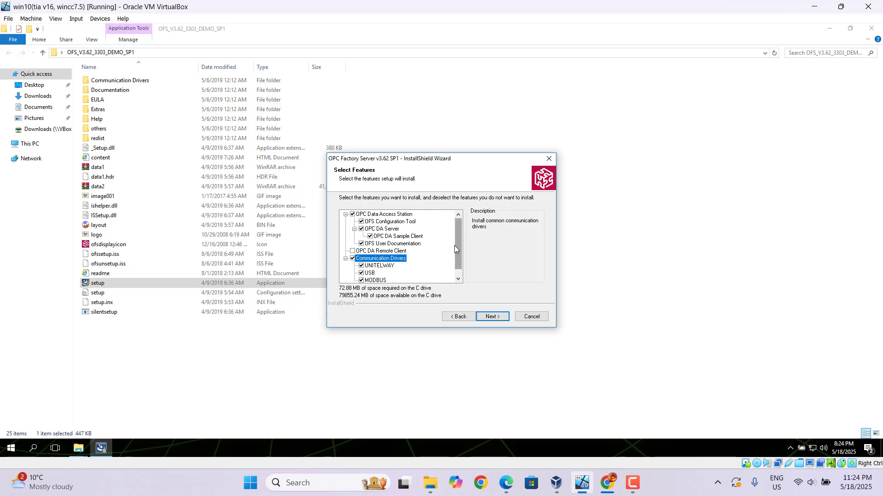
{"action": "left_click_drag", "start_coordinate": [454, 246], "coordinate": [419, 252]}
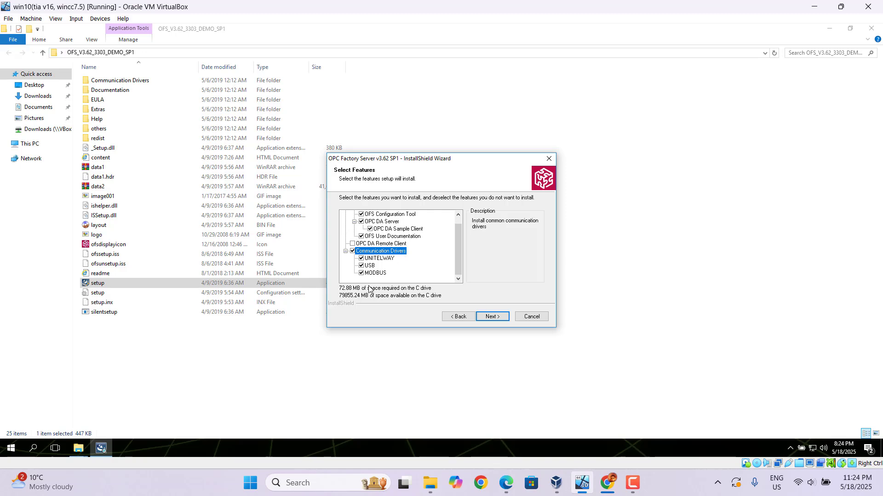
{"action": "left_click", "coordinate": [491, 319]}
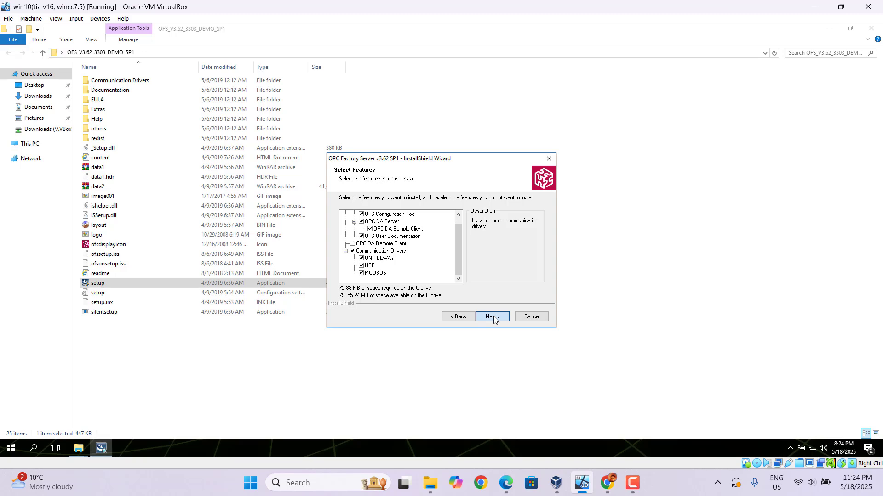
{"action": "left_click", "coordinate": [492, 317]}
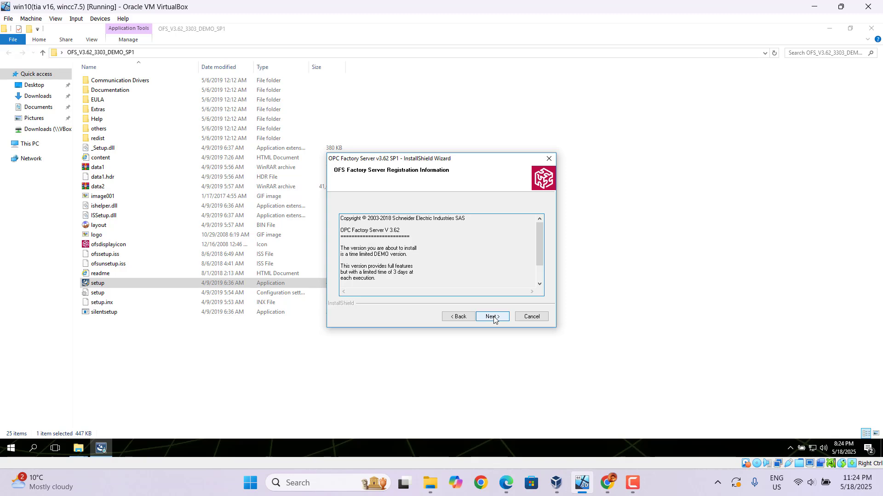
Step: Install OPC Factory Server with the default program folder, finish the wizard and close the setup files folder
{"action": "left_click", "coordinate": [492, 317]}
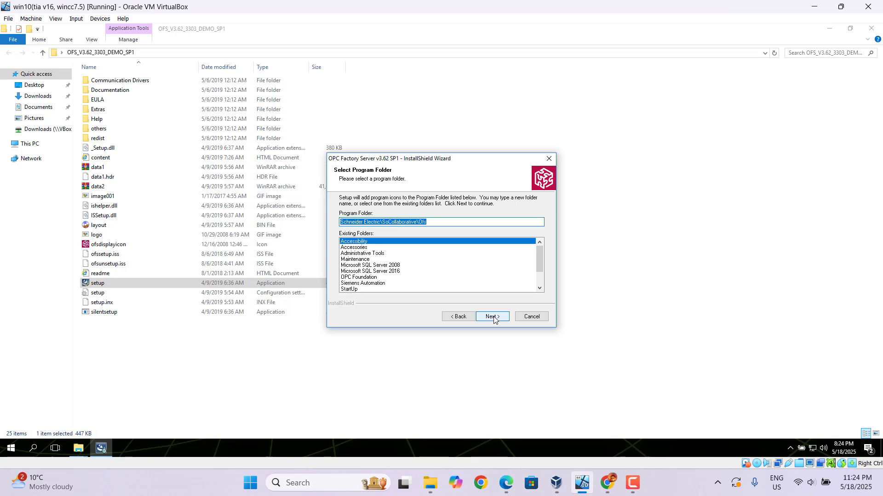
{"action": "left_click", "coordinate": [492, 317]}
{"action": "left_click", "coordinate": [493, 317]}
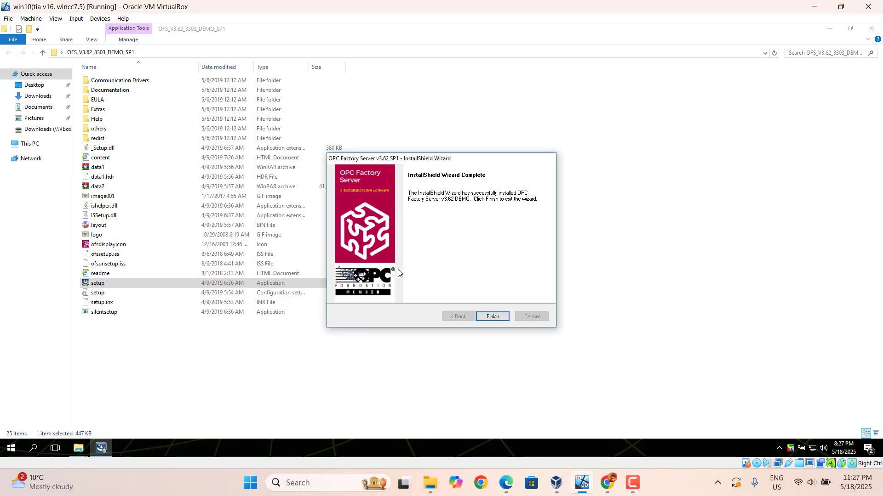
{"action": "left_click", "coordinate": [494, 318]}
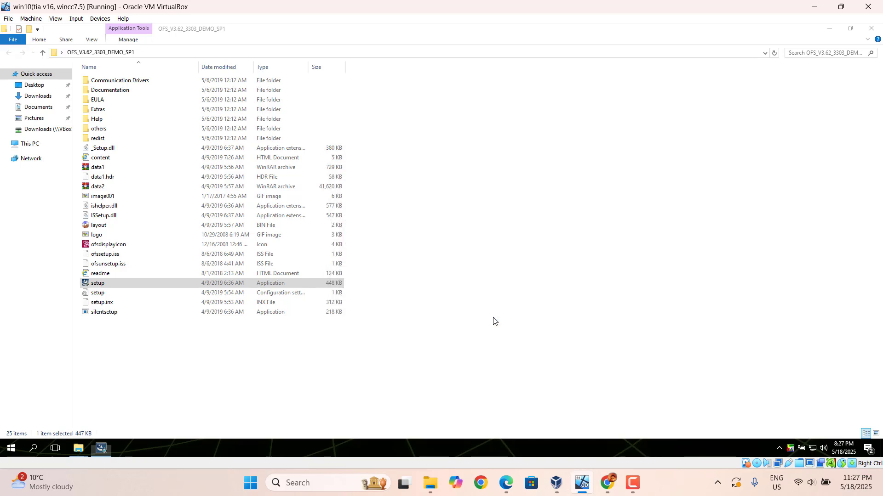
{"action": "left_click", "coordinate": [871, 29]}
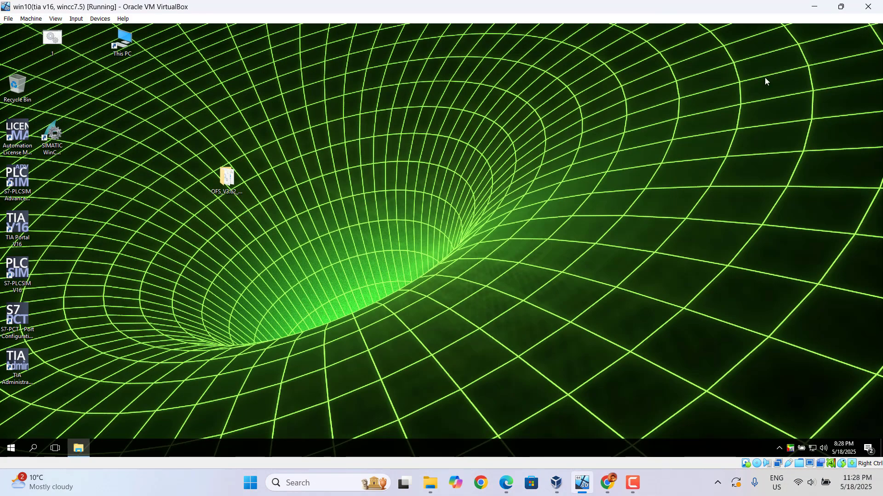
Step: Find OFS Client among the Schneider Electric programs in the virtual machine and pin it to Start
{"action": "left_click", "coordinate": [10, 449]}
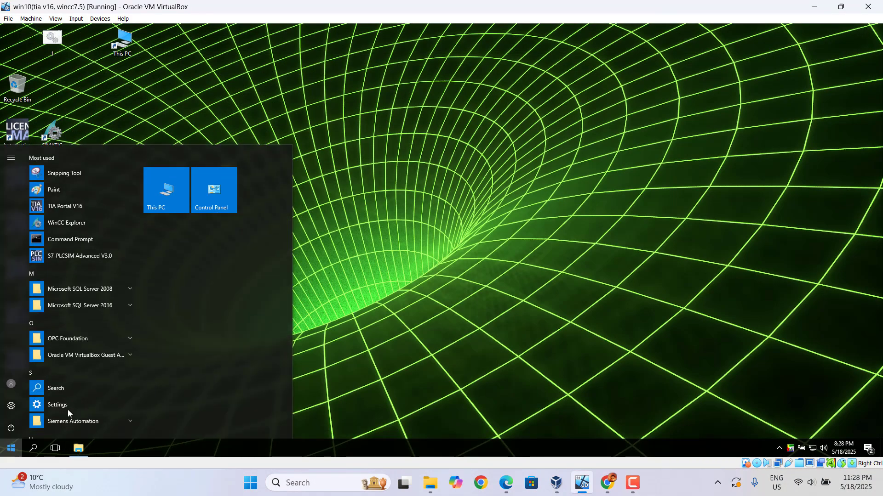
{"action": "scroll", "coordinate": [140, 331], "scroll_direction": "down", "scroll_amount": 5}
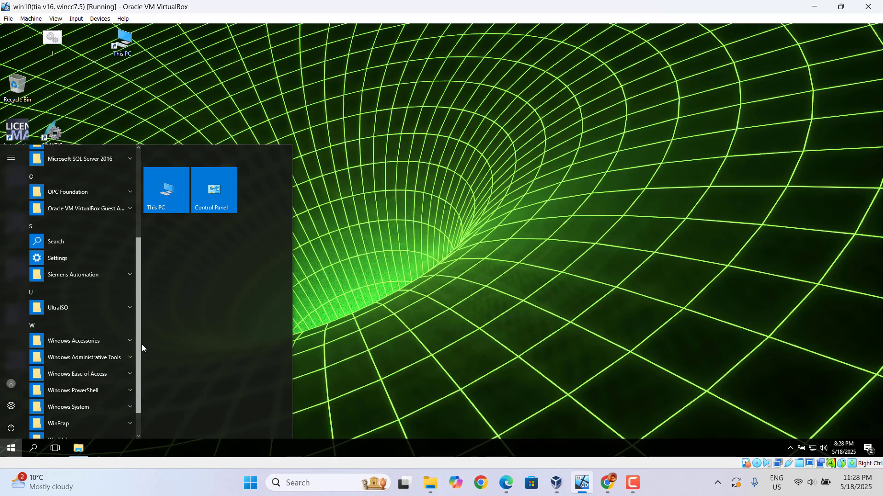
{"action": "scroll", "coordinate": [137, 322], "scroll_direction": "up", "scroll_amount": 2}
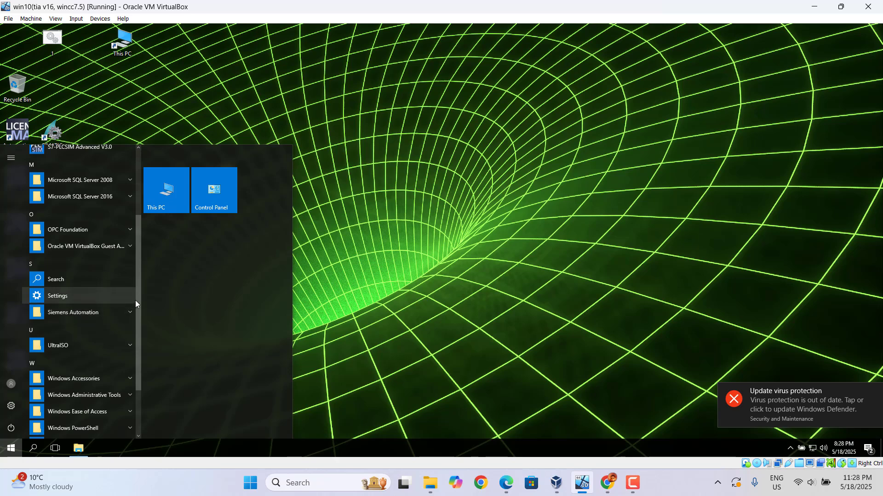
{"action": "scroll", "coordinate": [139, 300], "scroll_direction": "up", "scroll_amount": 3}
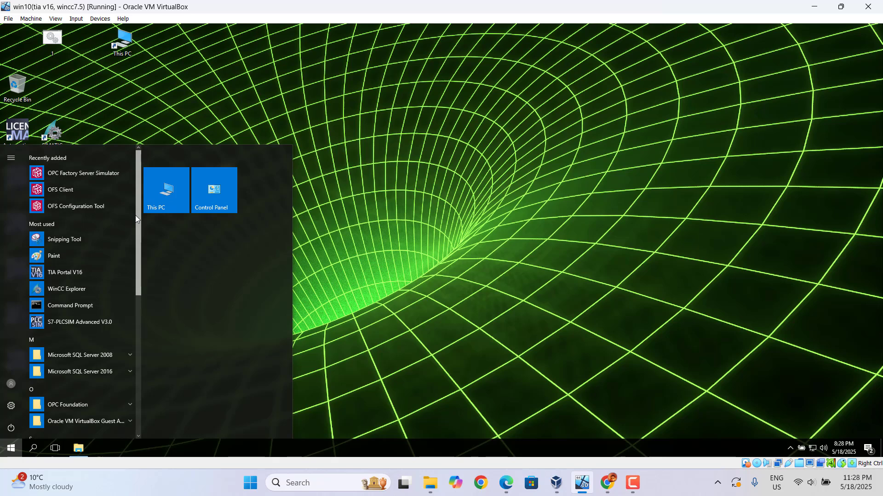
{"action": "scroll", "coordinate": [139, 266], "scroll_direction": "down", "scroll_amount": 5}
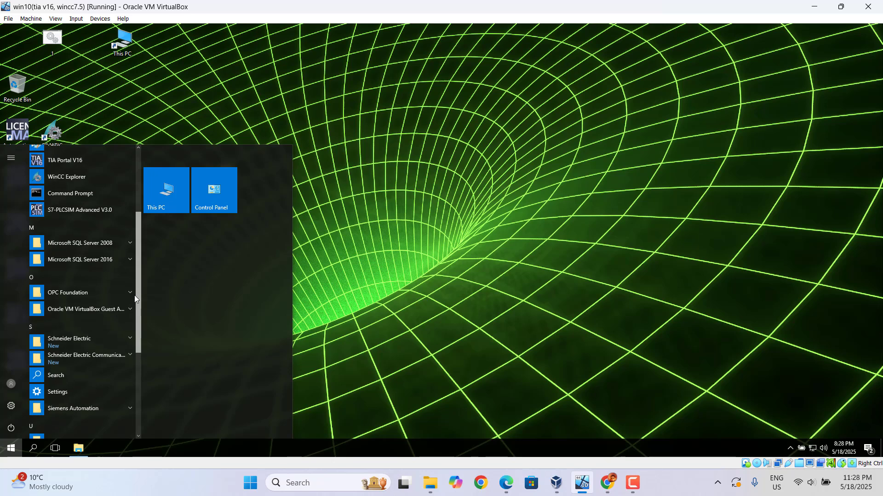
{"action": "left_click", "coordinate": [55, 341]}
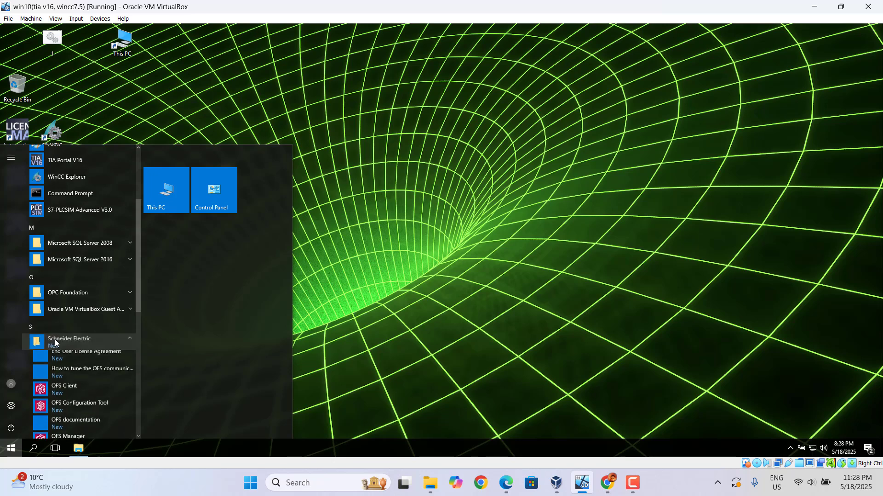
{"action": "right_click", "coordinate": [58, 393]}
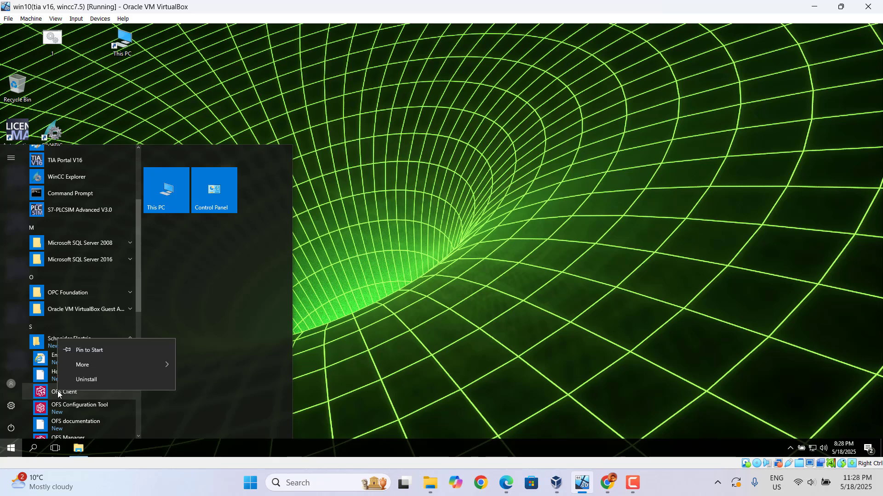
{"action": "left_click", "coordinate": [108, 349]}
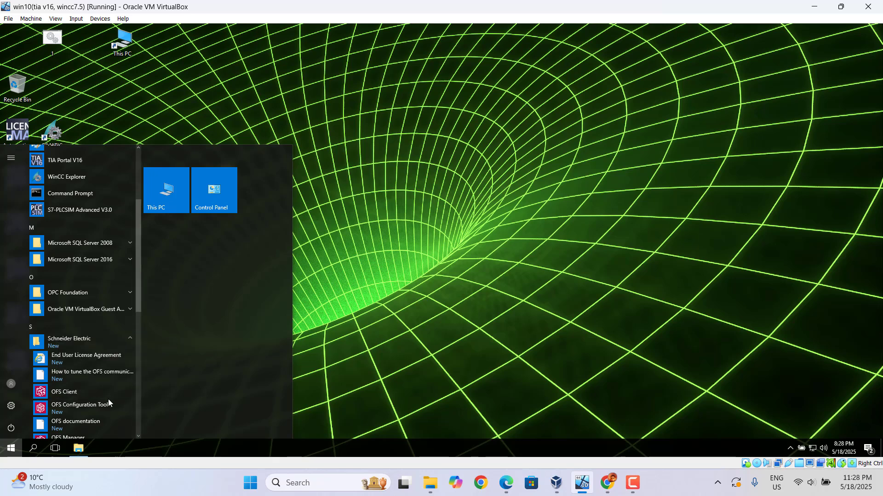
Step: Pin OFS Configuration Tool to Start and look through the remaining Schneider Electric programs
{"action": "right_click", "coordinate": [85, 404]}
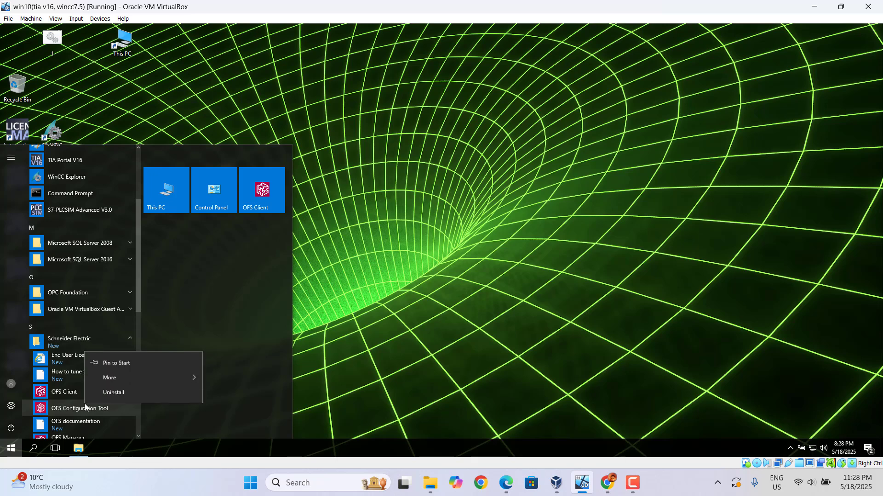
{"action": "left_click", "coordinate": [117, 363]}
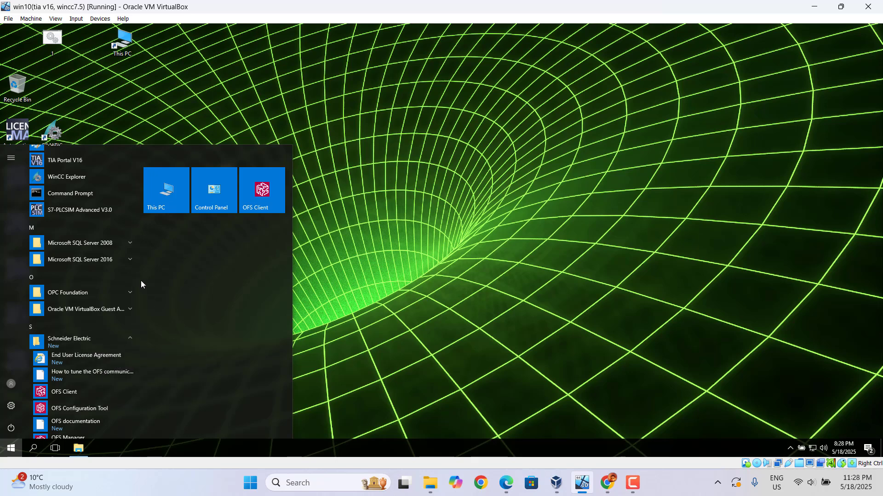
{"action": "scroll", "coordinate": [132, 309], "scroll_direction": "down", "scroll_amount": 3}
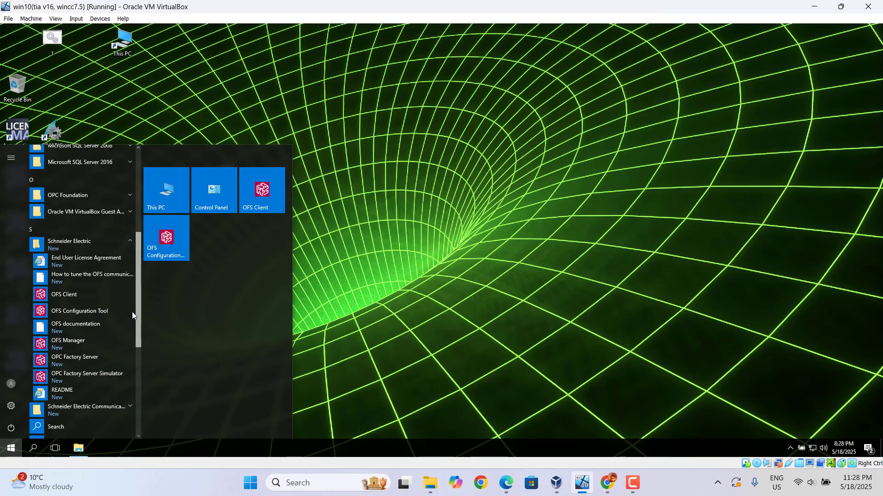
{"action": "left_click_drag", "start_coordinate": [132, 312], "coordinate": [132, 313]}
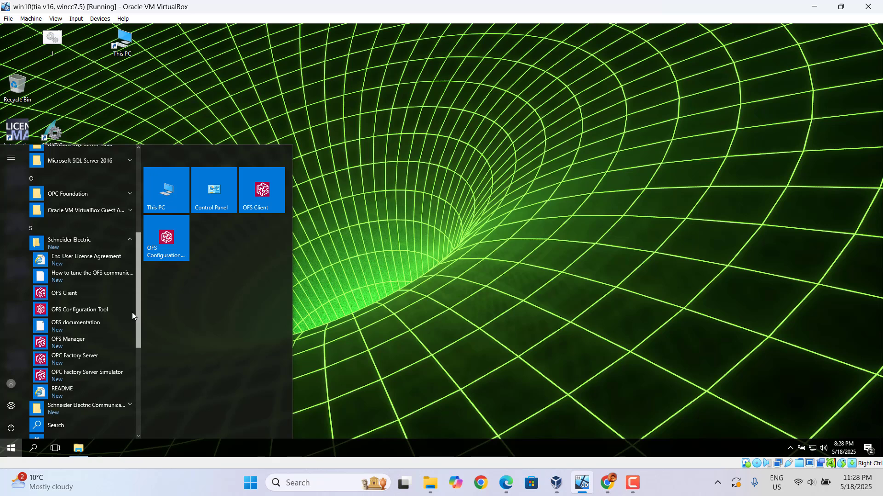
{"action": "scroll", "coordinate": [128, 318], "scroll_direction": "down", "scroll_amount": 1}
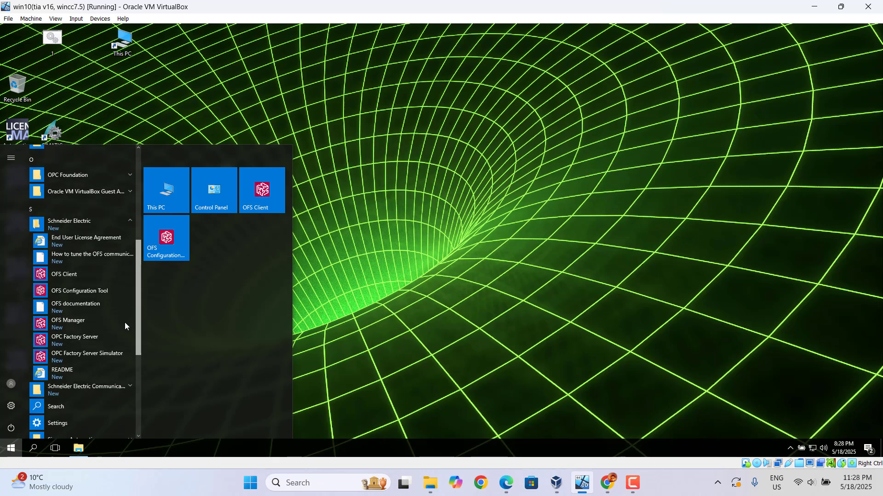
Step: Pin OPC Factory Server to Start and place an OFS Client shortcut on the virtual machine's desktop
{"action": "right_click", "coordinate": [73, 333]}
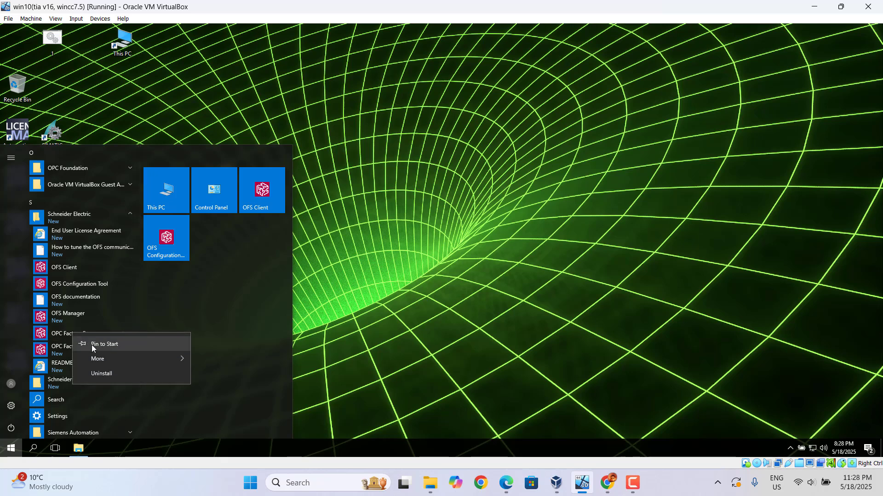
{"action": "left_click", "coordinate": [92, 345]}
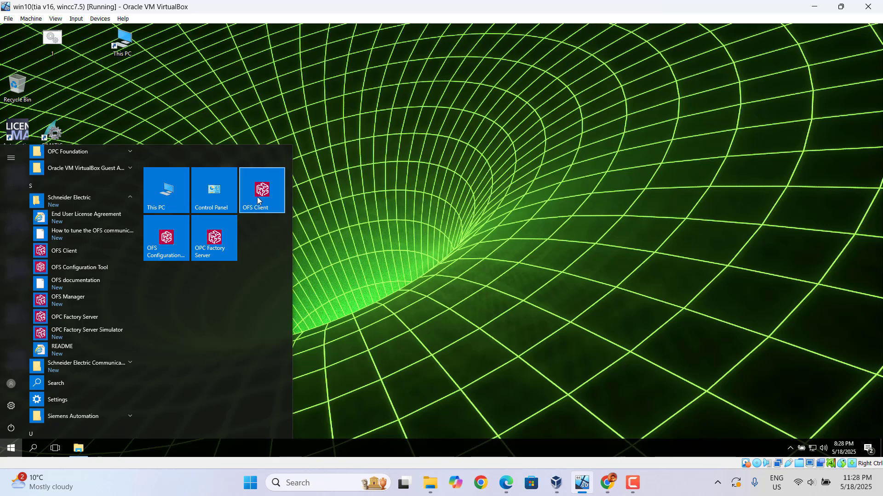
{"action": "left_click_drag", "start_coordinate": [257, 200], "coordinate": [330, 120]}
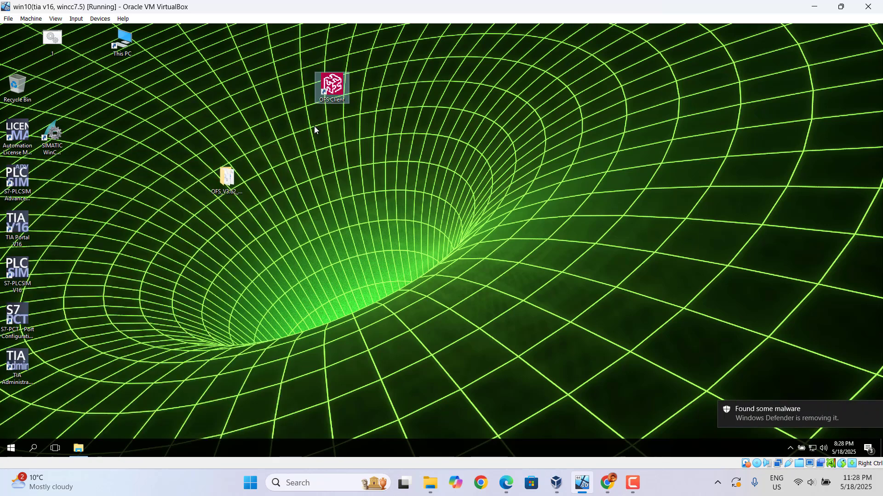
Step: Place desktop shortcuts for OPC Factory Server and OFS Configuration Tool below the OFS Client shortcut
{"action": "left_click", "coordinate": [10, 449]}
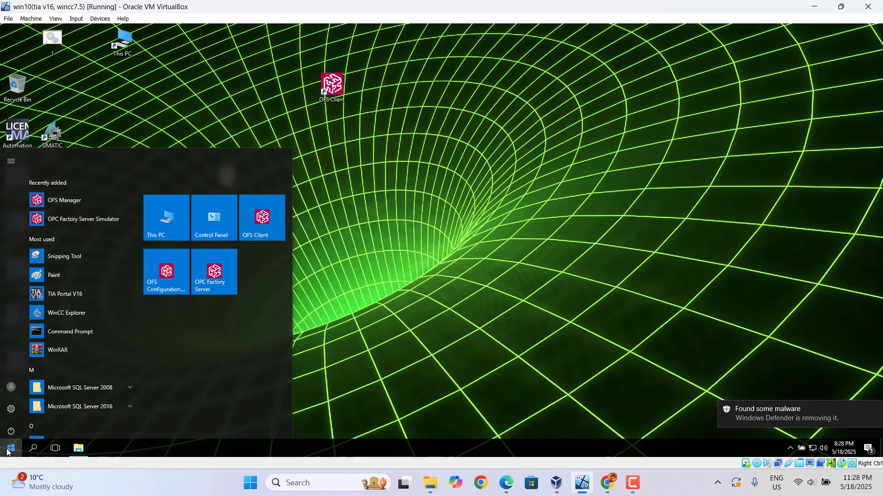
{"action": "left_click_drag", "start_coordinate": [207, 250], "coordinate": [329, 144]}
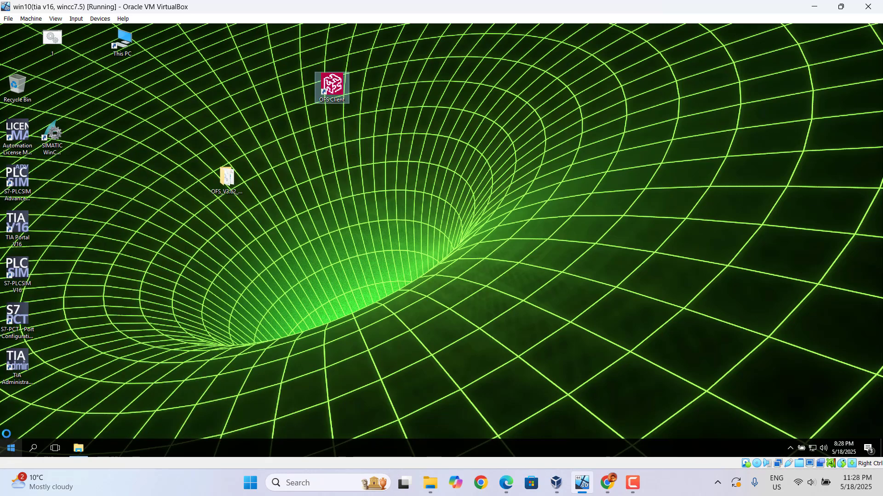
{"action": "left_click", "coordinate": [11, 450]}
{"action": "left_click", "coordinate": [11, 450]}
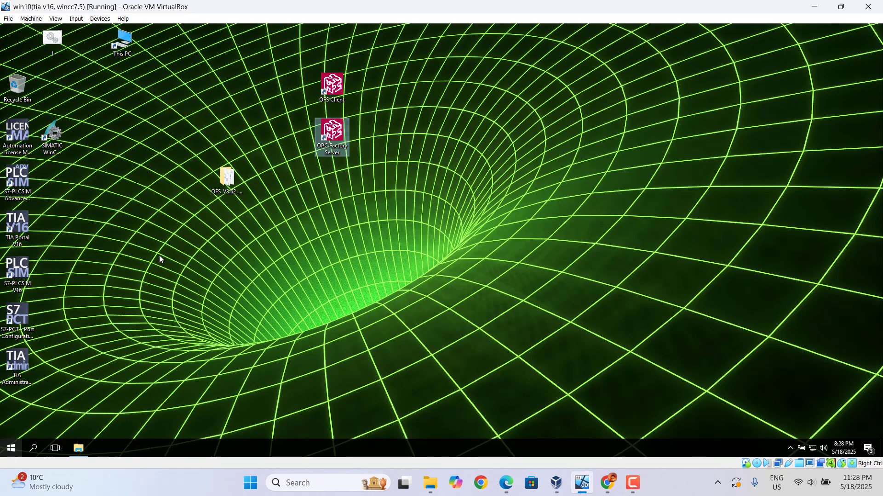
{"action": "left_click", "coordinate": [10, 454]}
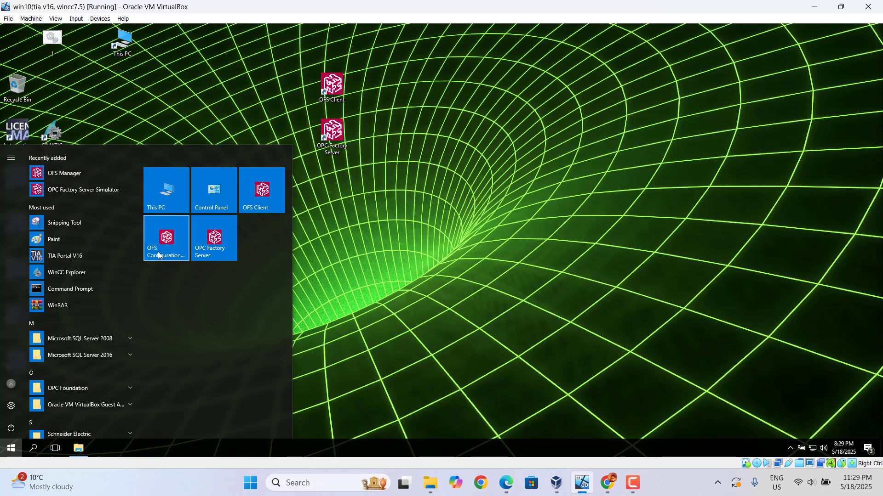
{"action": "left_click_drag", "start_coordinate": [166, 238], "coordinate": [335, 197]}
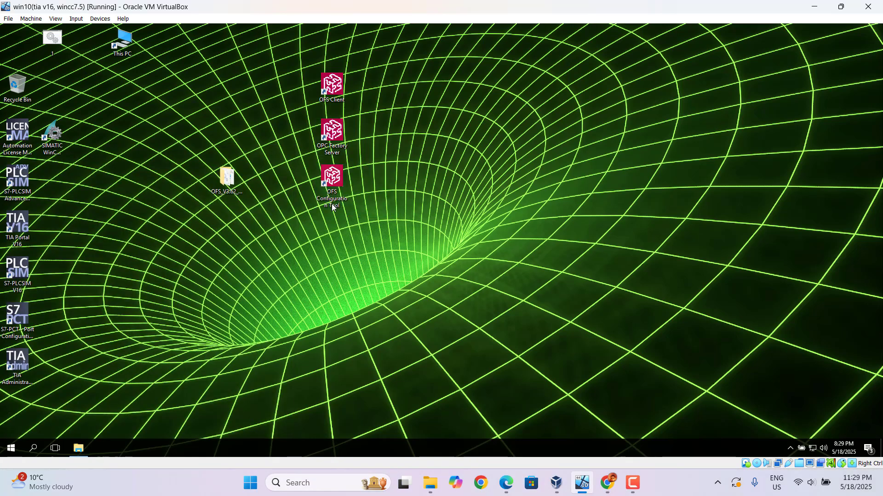
Step: Launch OPC Factory Server from its desktop shortcut, view its Server Status window and close it
{"action": "left_click", "coordinate": [333, 137]}
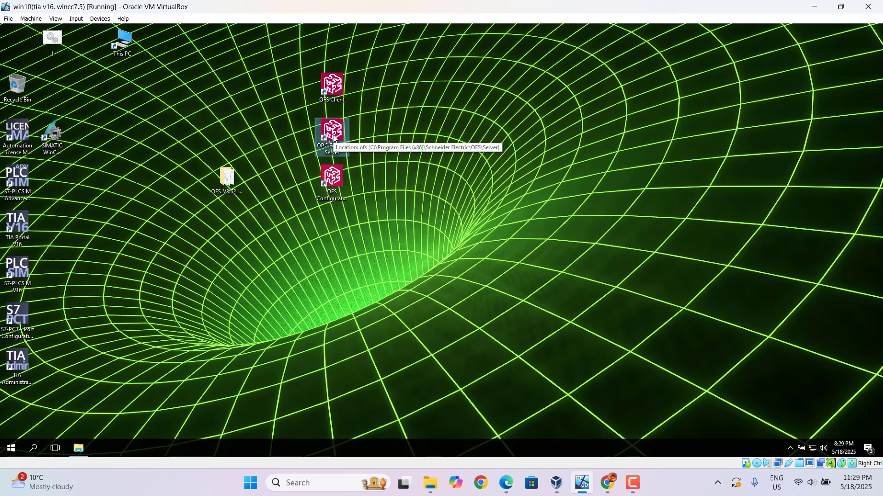
{"action": "double_click", "coordinate": [334, 137]}
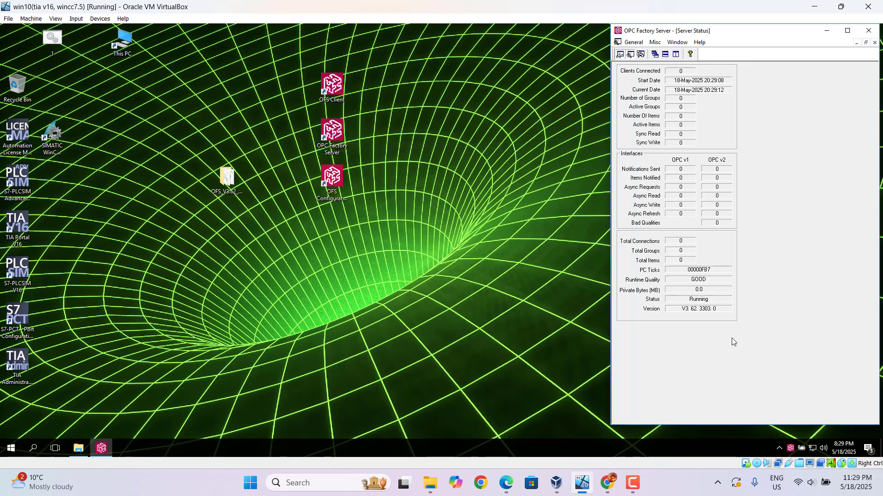
{"action": "left_click", "coordinate": [870, 32]}
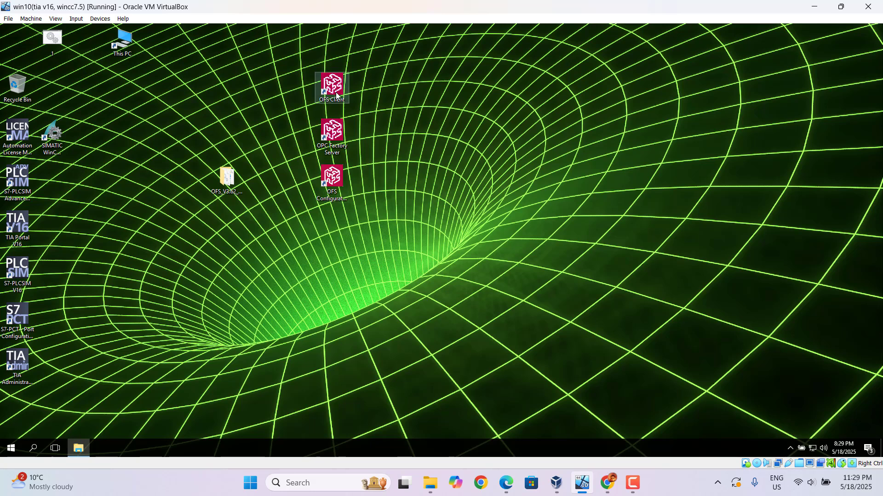
Step: Open OFS Configuration Tool from the desktop and accept importing the existing configuration settings
{"action": "left_click", "coordinate": [332, 195]}
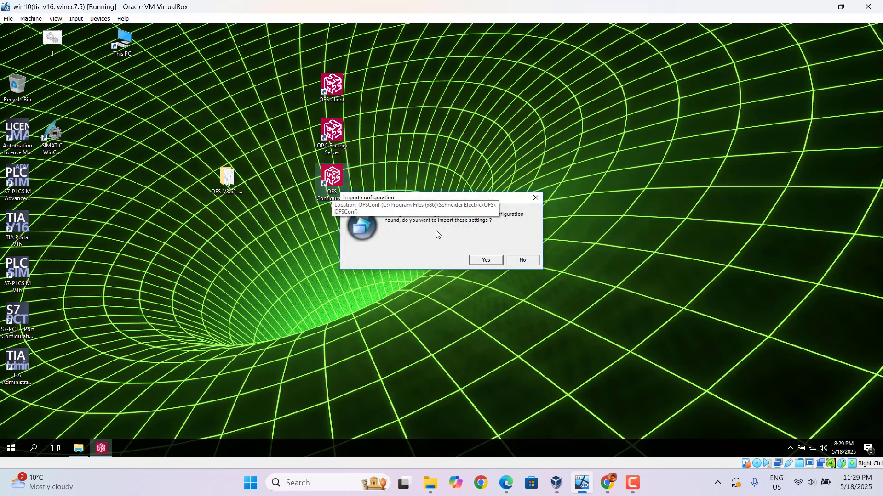
{"action": "left_click", "coordinate": [486, 261]}
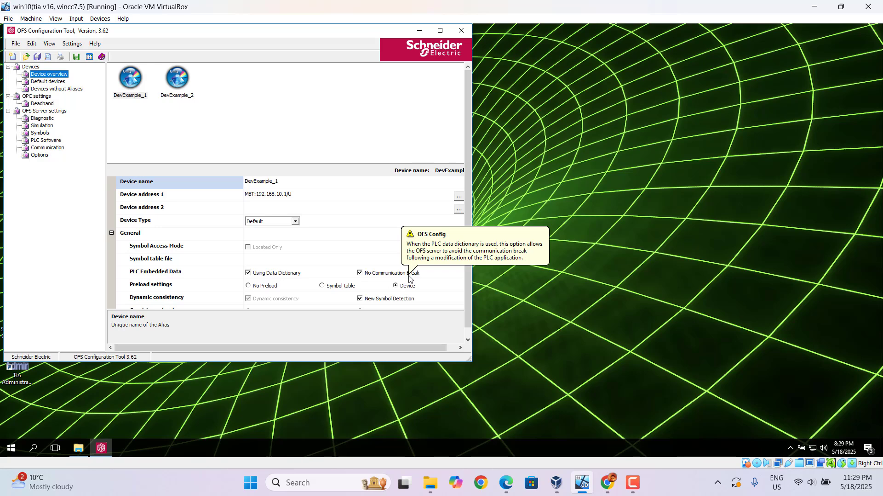
Step: Try out a new device alias named test and its Device address 1 wizard, and close the configuration tool without saving
{"action": "left_click", "coordinate": [12, 57]}
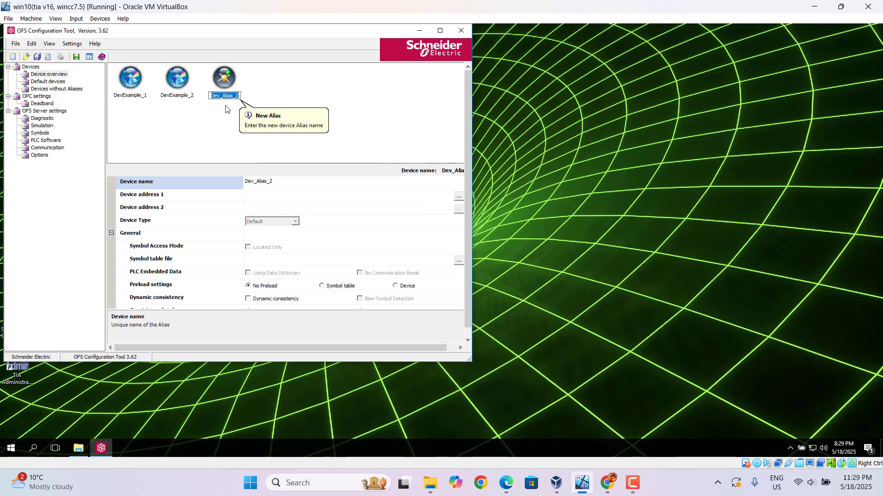
{"action": "type", "text": "test"}
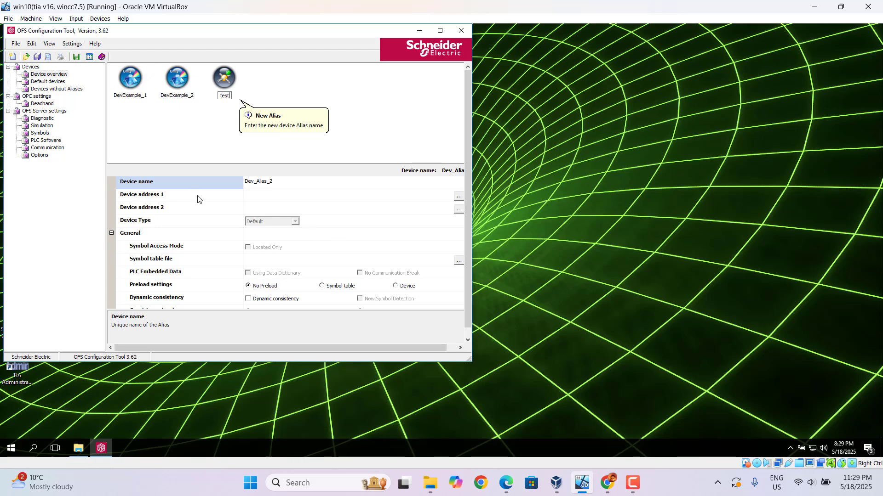
{"action": "left_click", "coordinate": [459, 198]}
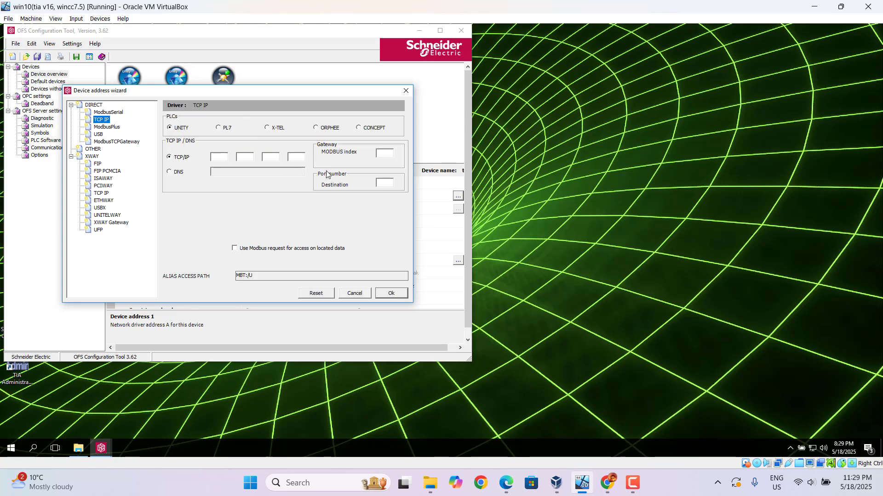
{"action": "left_click", "coordinate": [358, 296]}
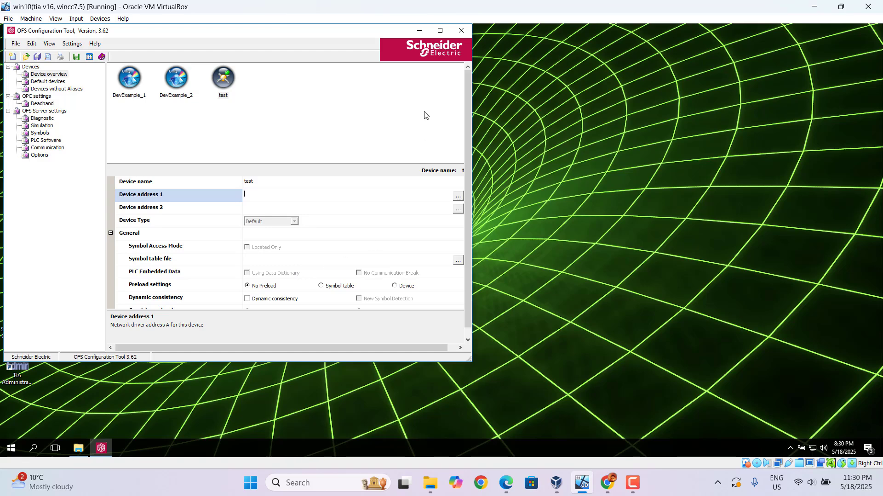
{"action": "left_click", "coordinate": [461, 31]}
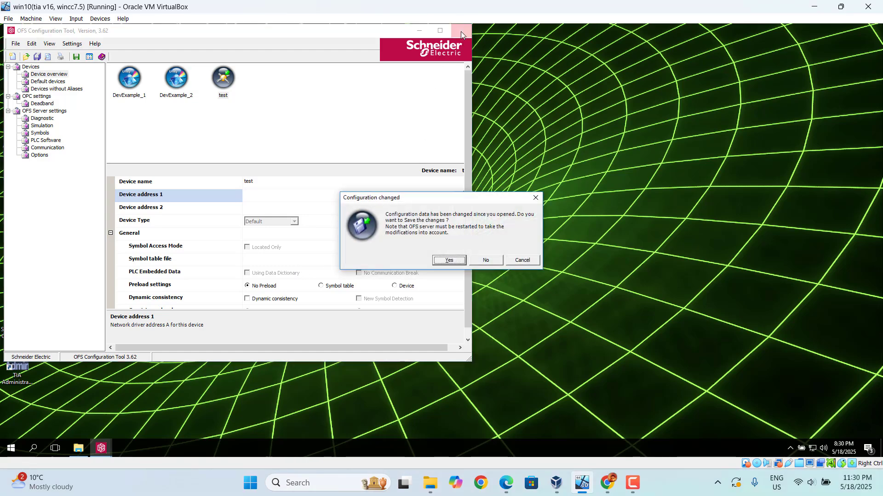
{"action": "left_click", "coordinate": [483, 260]}
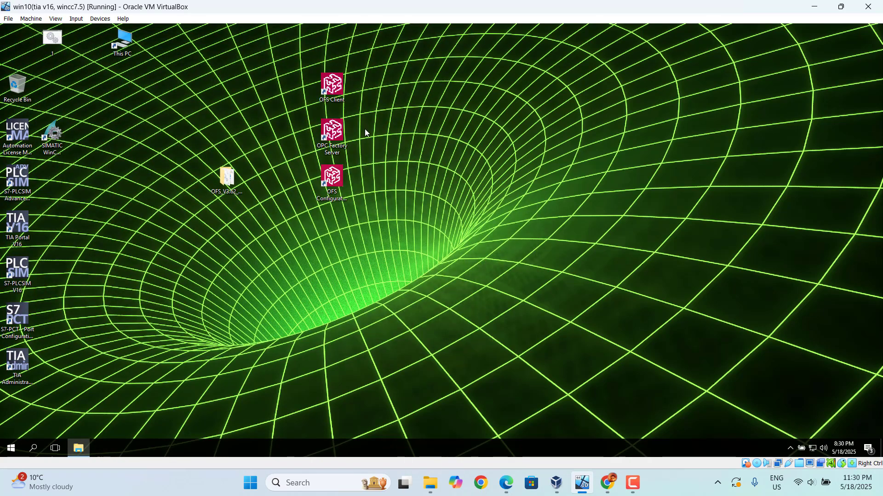
Step: Connect OFS Client to the Schneider-Aut.OFS server, and shut the server down despite the connected client
{"action": "double_click", "coordinate": [330, 86]}
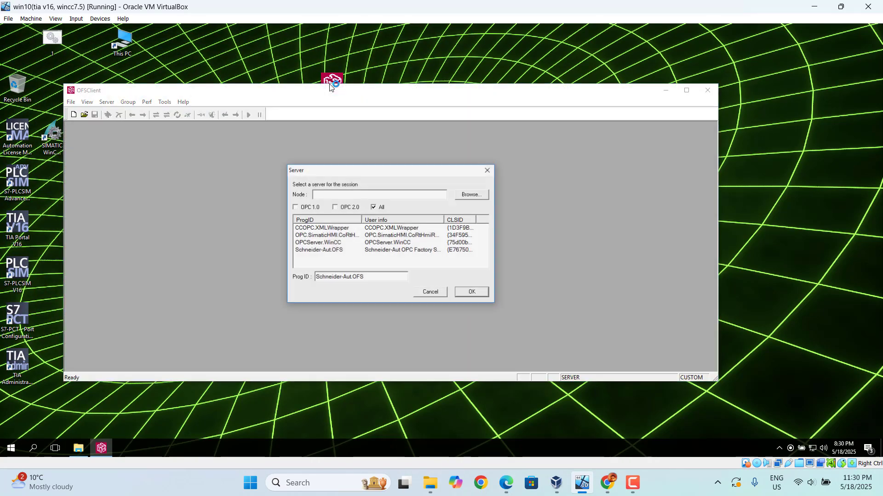
{"action": "left_click", "coordinate": [313, 252]}
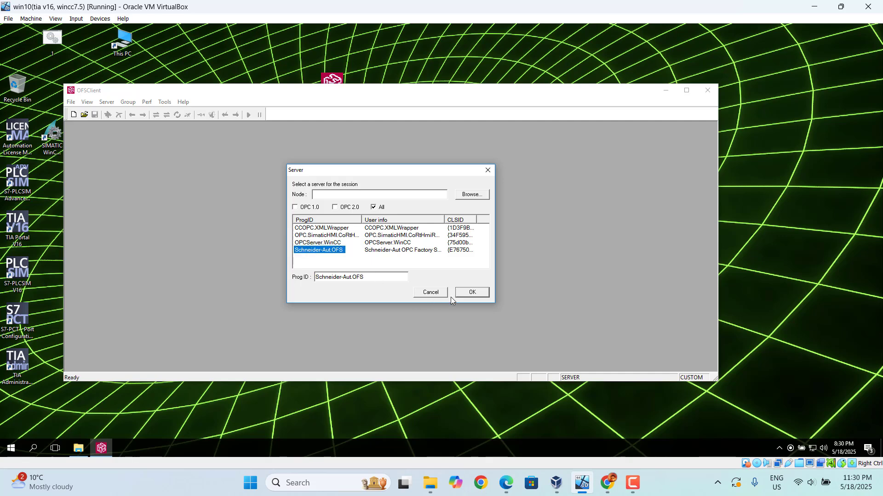
{"action": "left_click", "coordinate": [472, 293]}
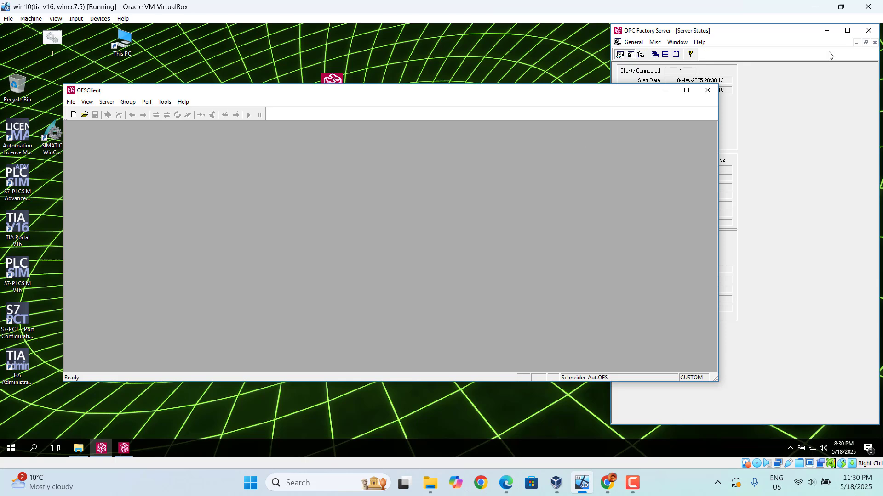
{"action": "left_click", "coordinate": [869, 33]}
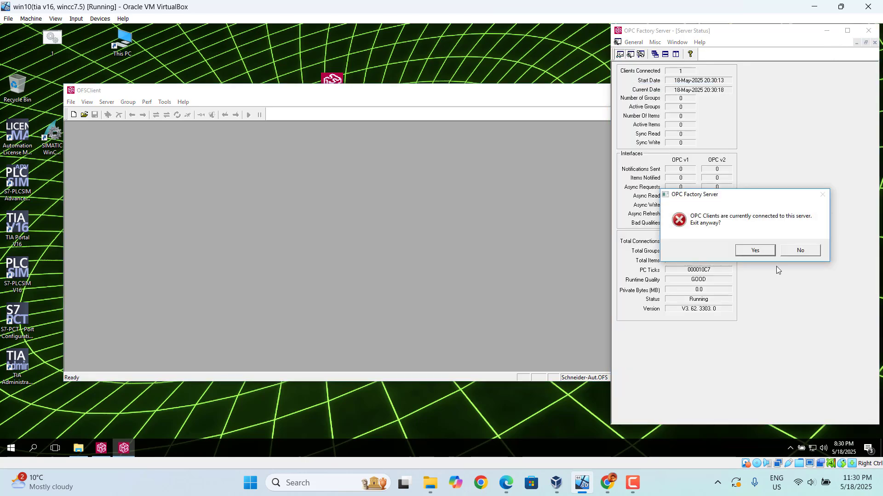
{"action": "left_click", "coordinate": [738, 249]}
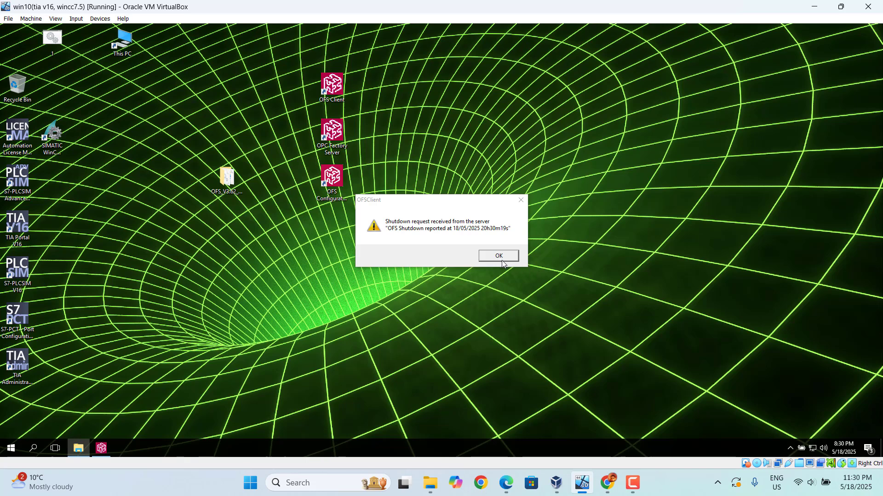
{"action": "left_click", "coordinate": [495, 256]}
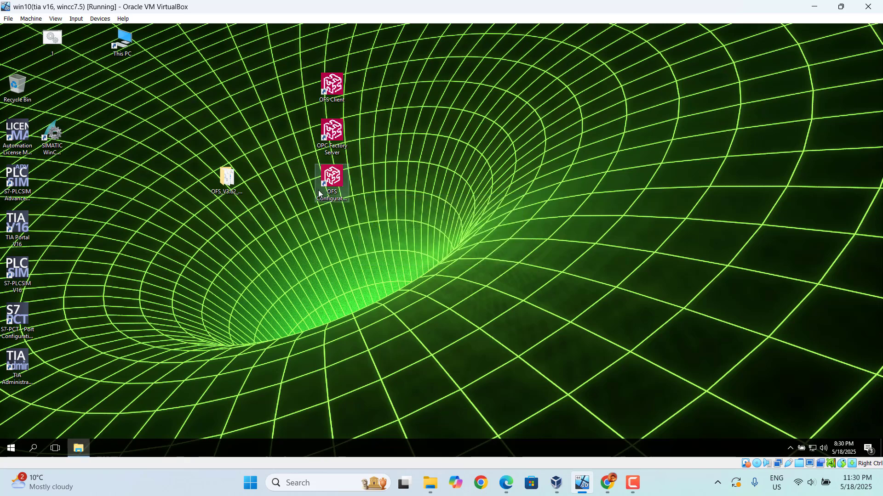
Step: Start an OFS Client session on the Schneider-Aut.OFS server and create a new group with the default name and settings
{"action": "double_click", "coordinate": [327, 95]}
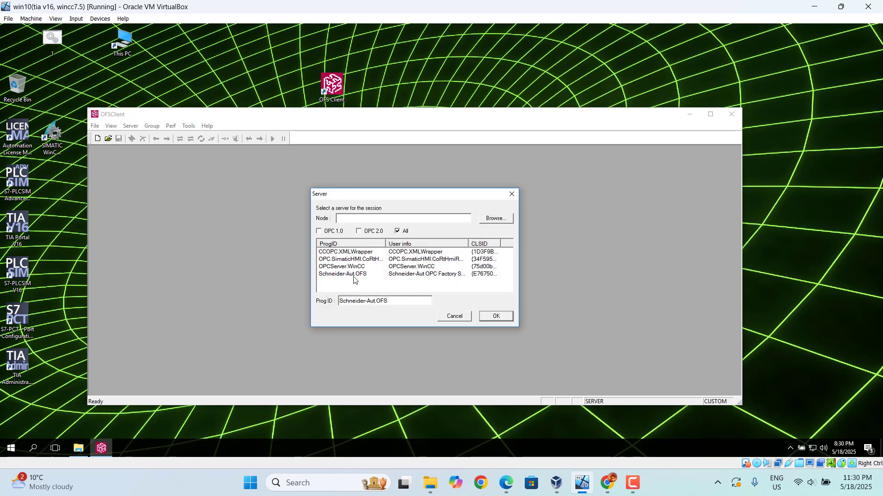
{"action": "left_click", "coordinate": [351, 275]}
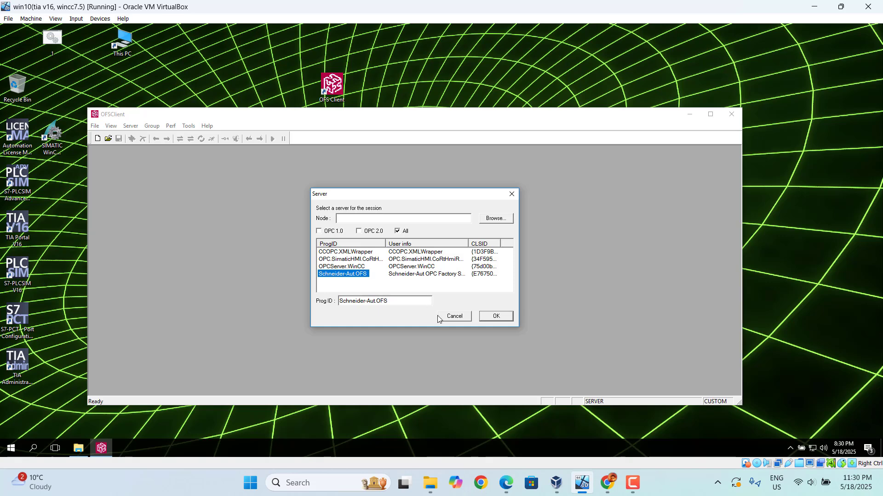
{"action": "left_click", "coordinate": [496, 317]}
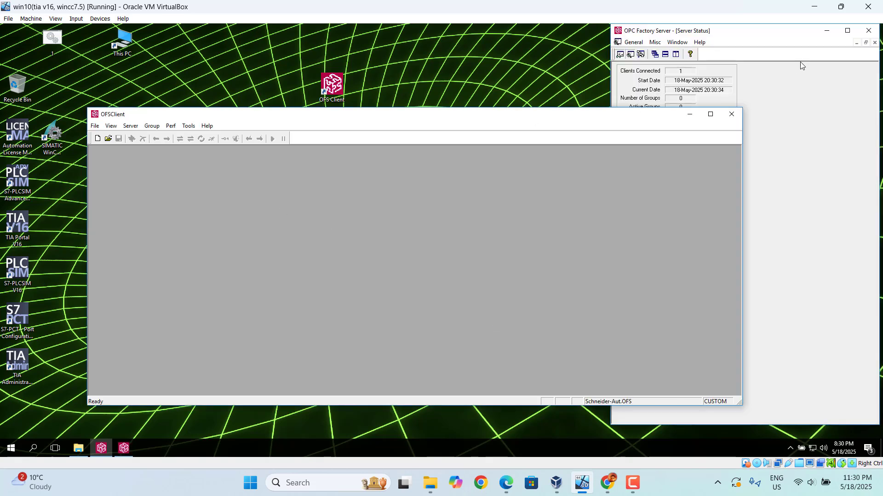
{"action": "left_click", "coordinate": [826, 31]}
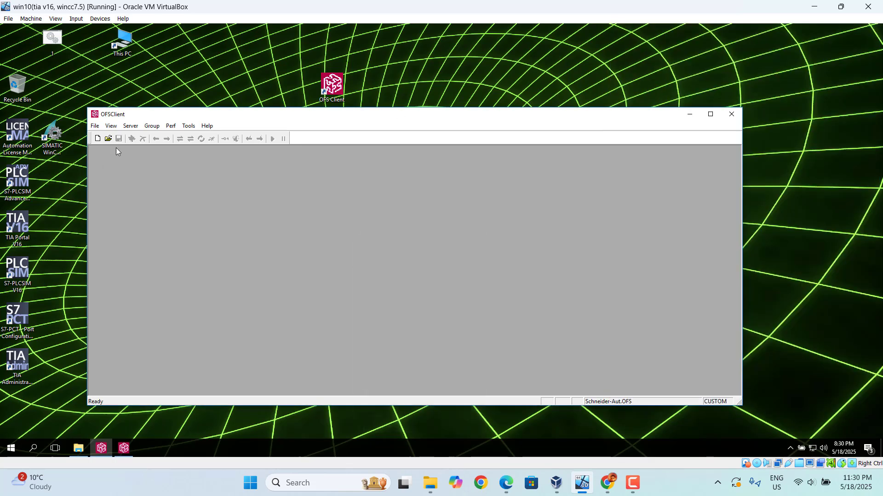
{"action": "left_click", "coordinate": [97, 138]}
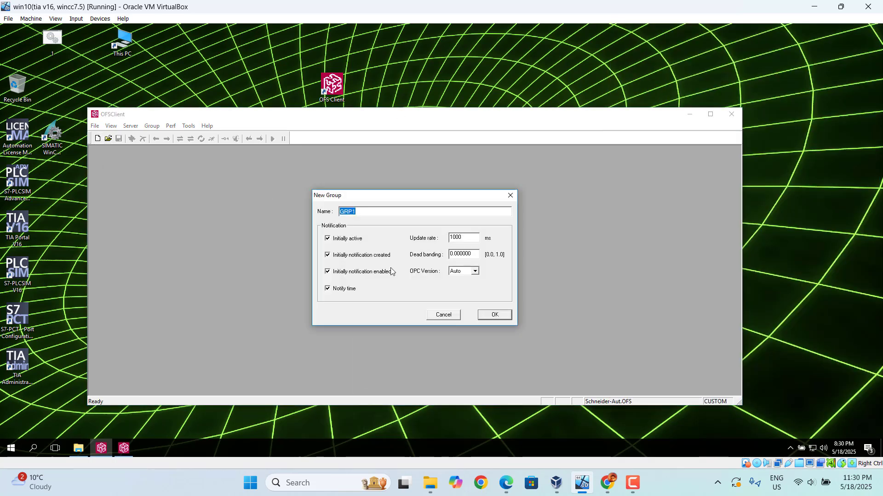
{"action": "left_click", "coordinate": [495, 315]}
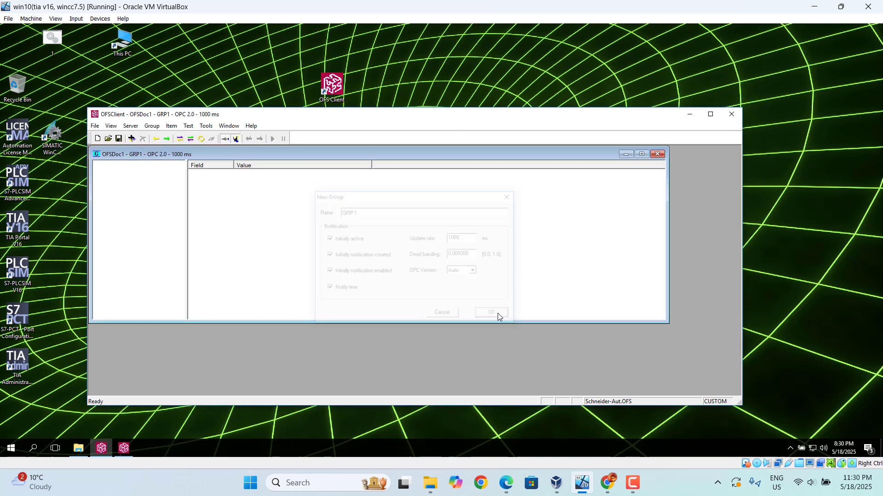
Step: Look at the device list offered for adding items to the group, cancel without adding any and close OFS Client
{"action": "left_click", "coordinate": [131, 139]}
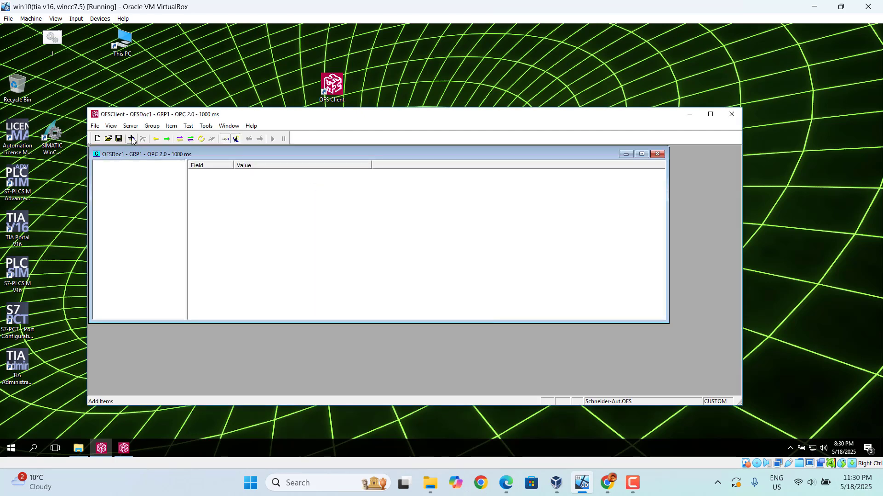
{"action": "left_click", "coordinate": [352, 338]}
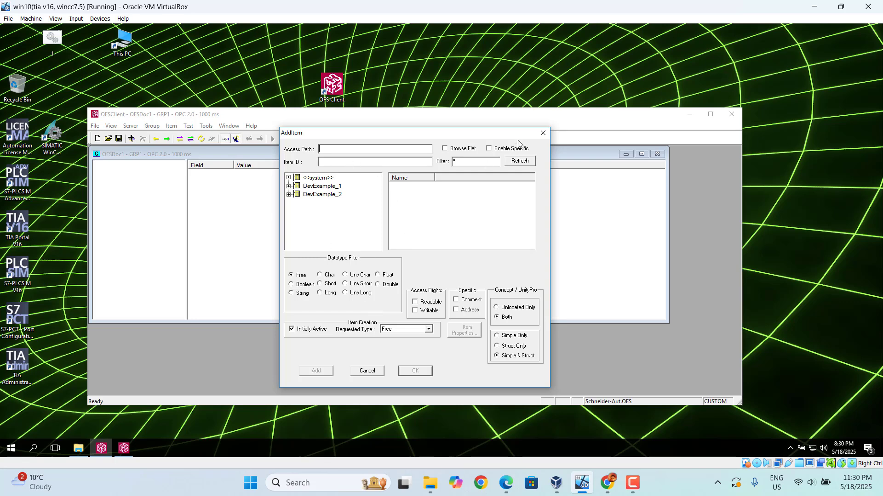
{"action": "left_click", "coordinate": [542, 134]}
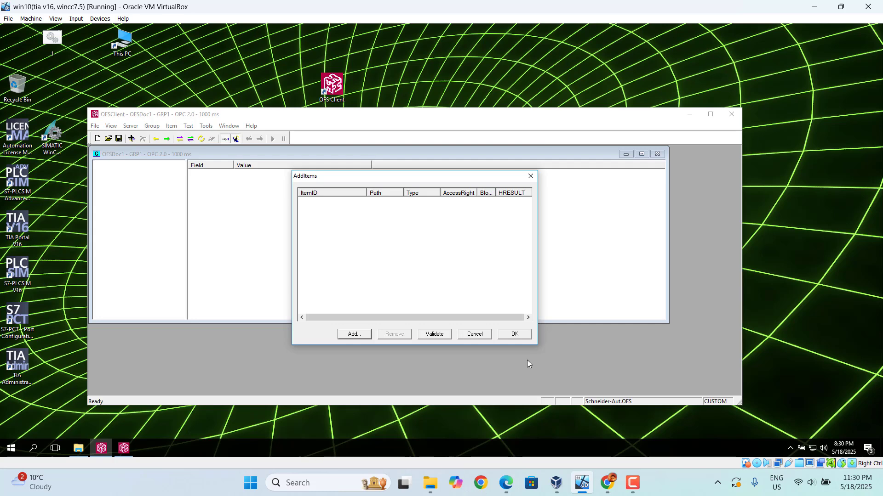
{"action": "left_click", "coordinate": [467, 334]}
{"action": "left_click", "coordinate": [467, 334]}
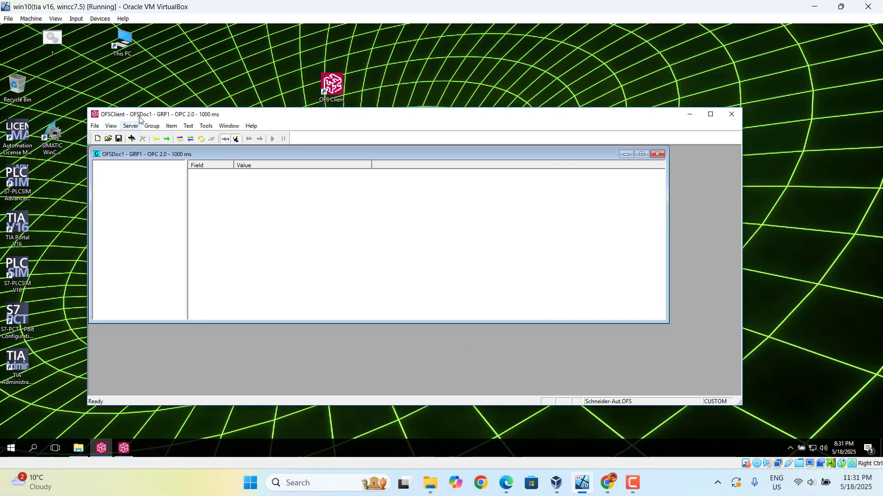
{"action": "left_click", "coordinate": [732, 115]}
{"action": "left_click", "coordinate": [633, 490]}
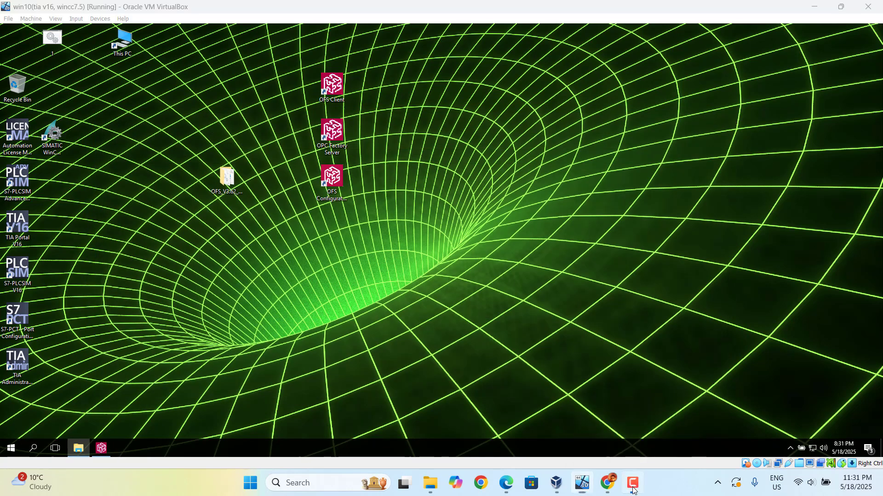